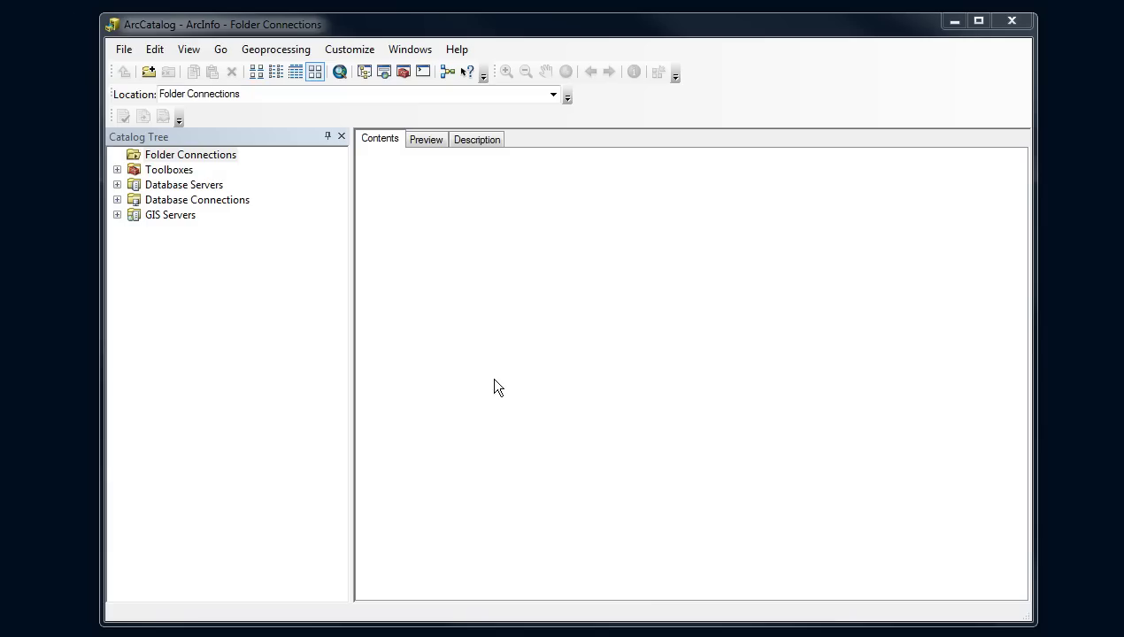
Look through the Catalog Tree's Folder Connections, Database Servers, Database Connections and GIS Servers entries.
click(173, 156)
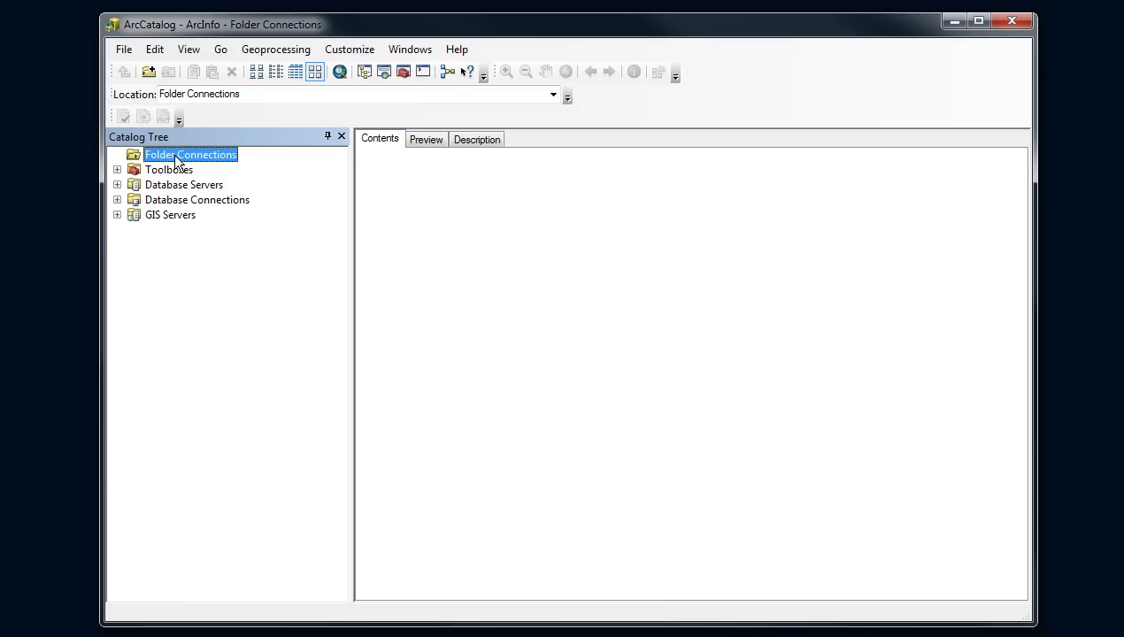
click(177, 186)
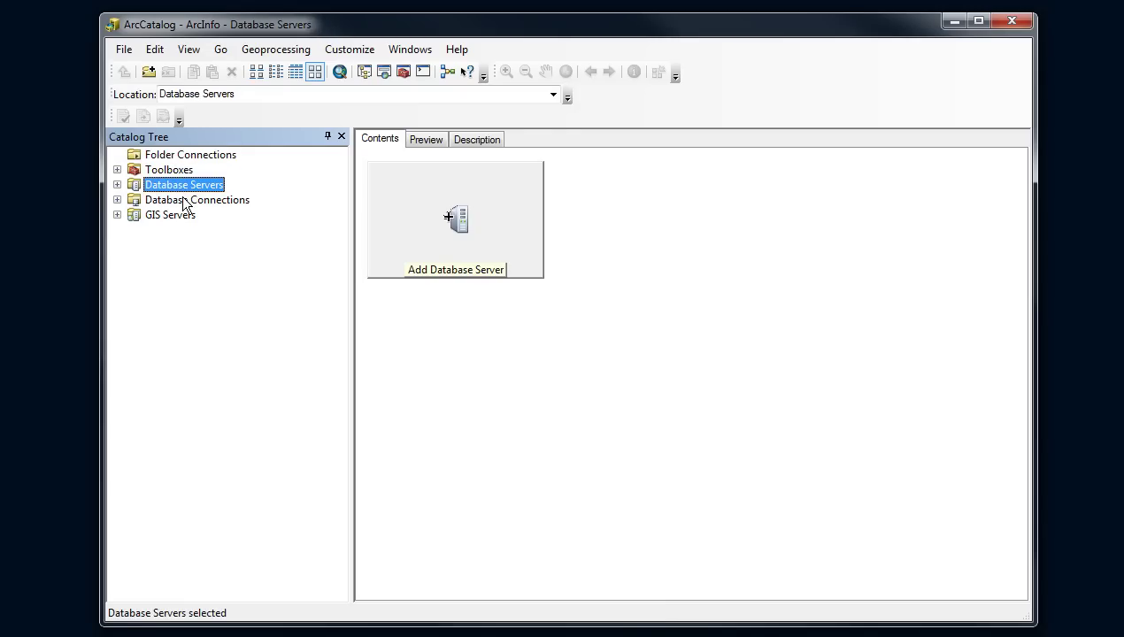
click(186, 201)
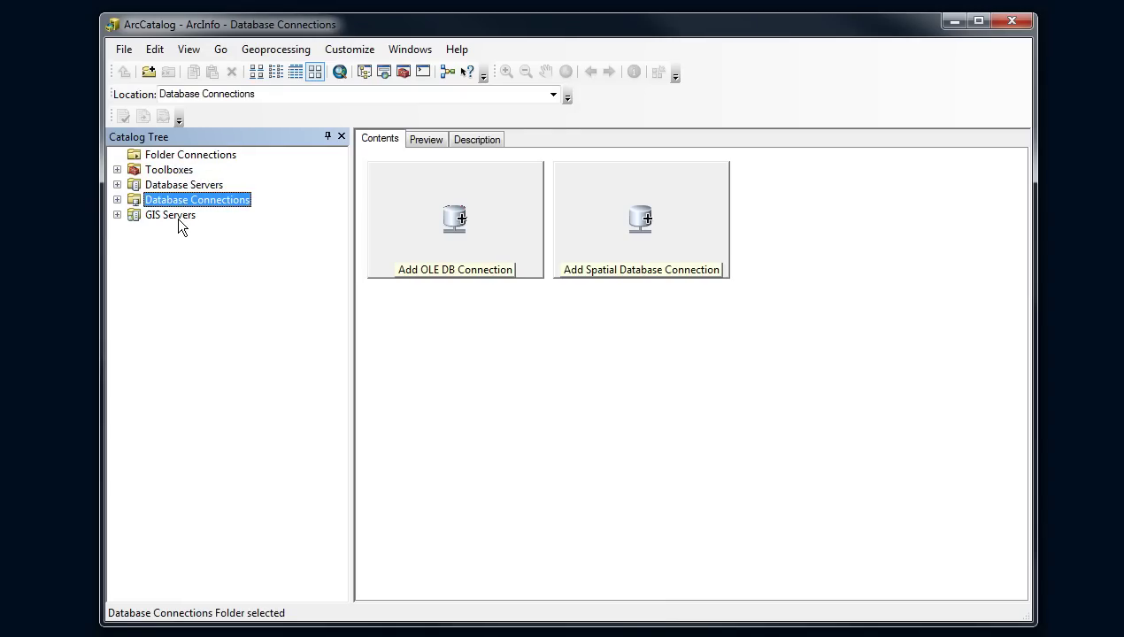
click(179, 223)
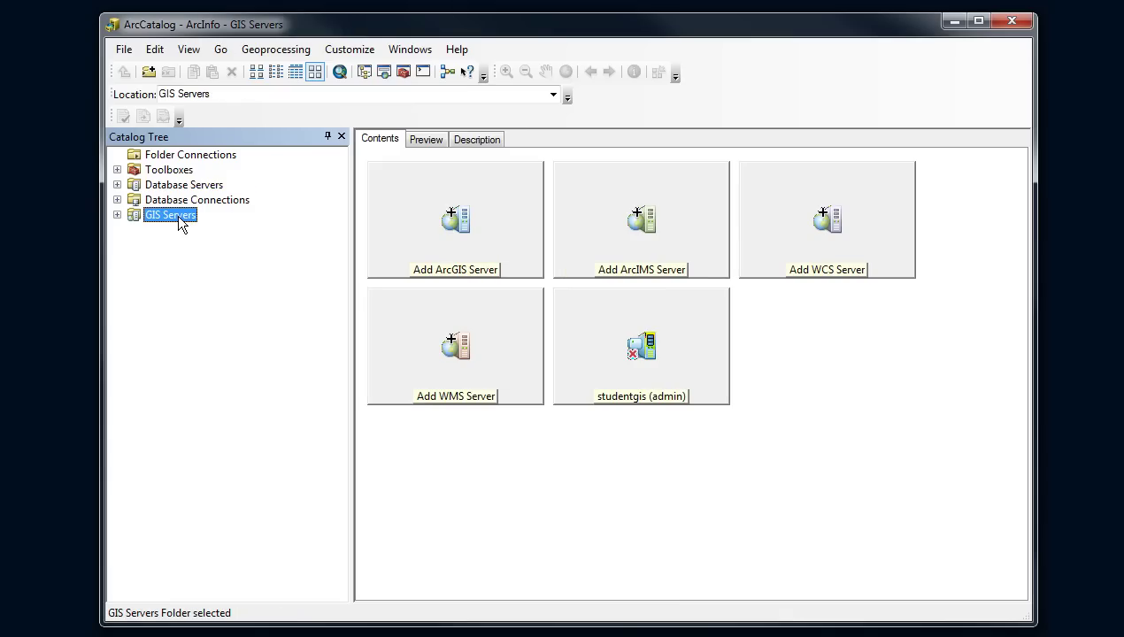
click(191, 154)
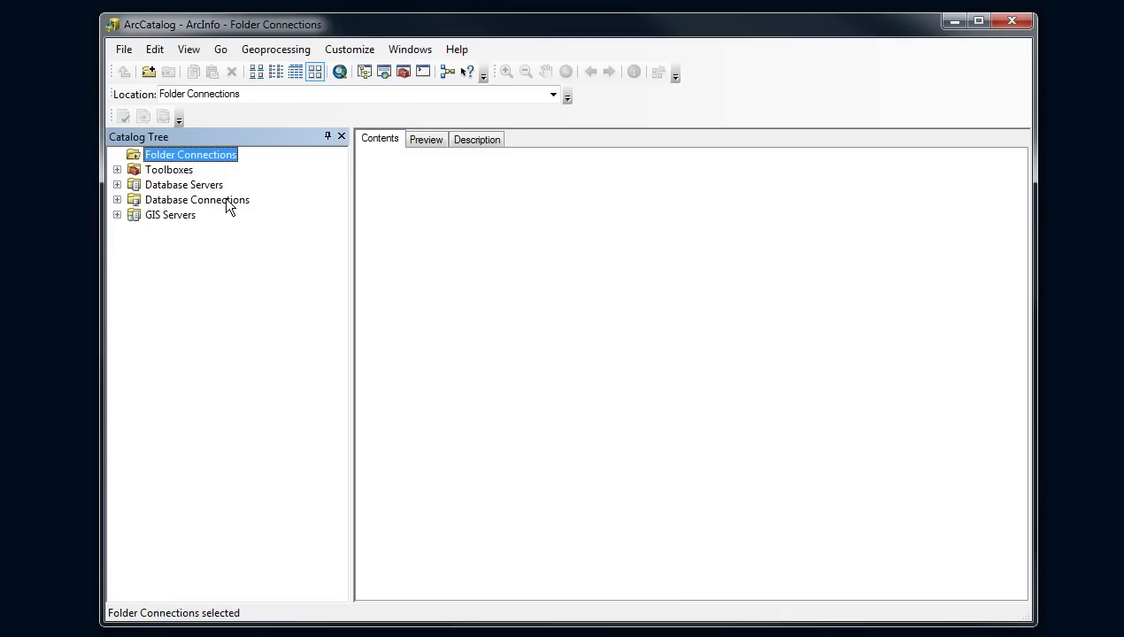
Connect to the geogrpy-gis folder on the U: drive.
click(151, 76)
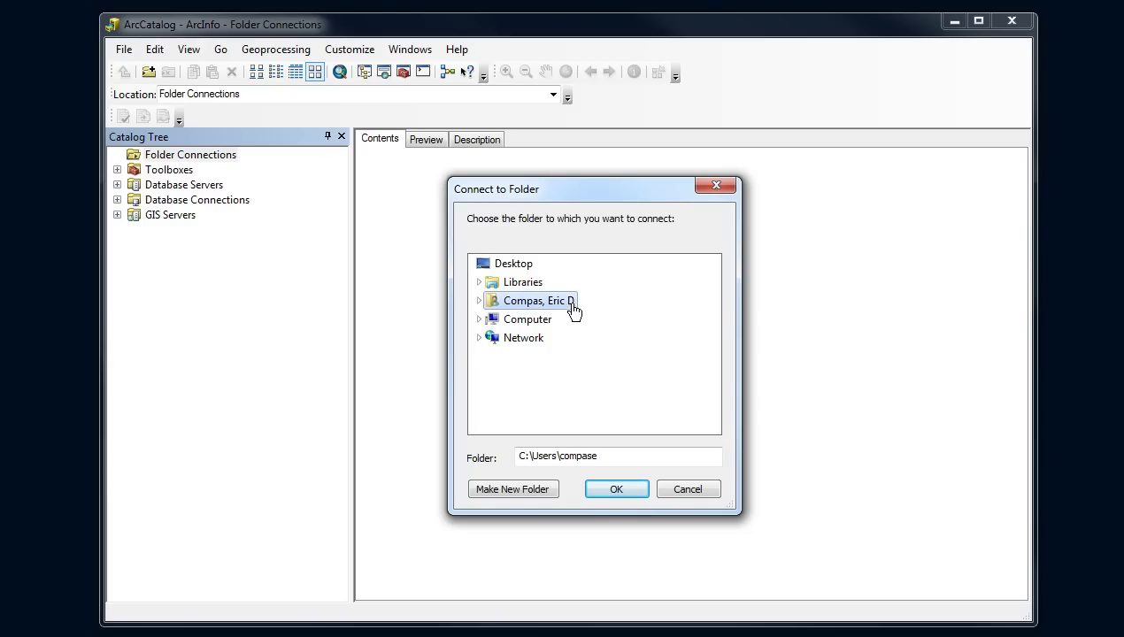
click(479, 320)
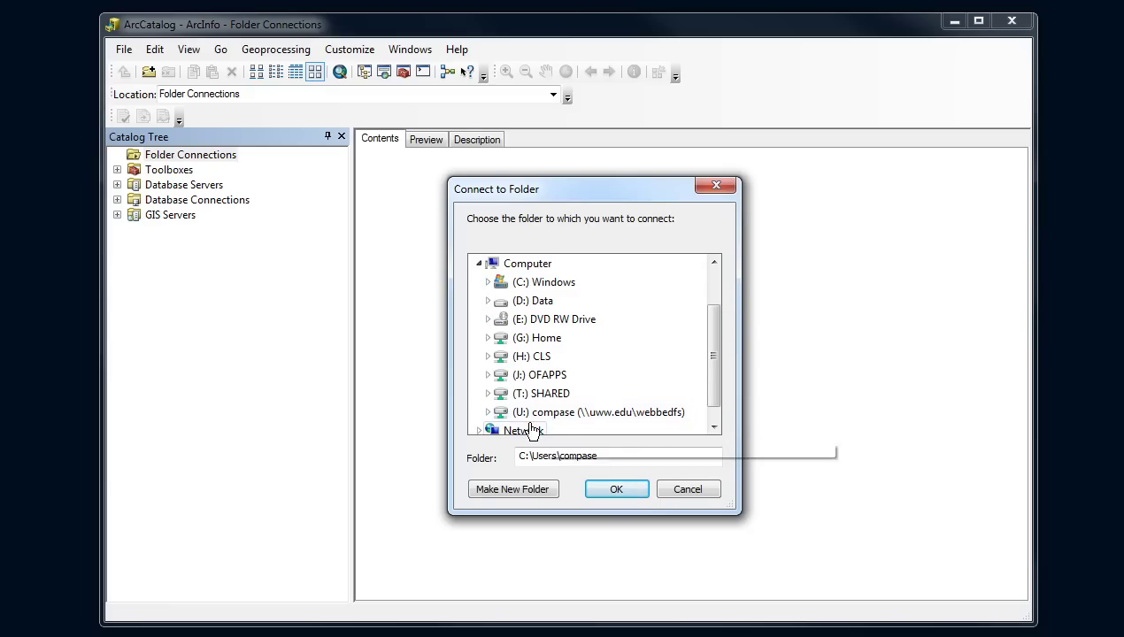
click(488, 413)
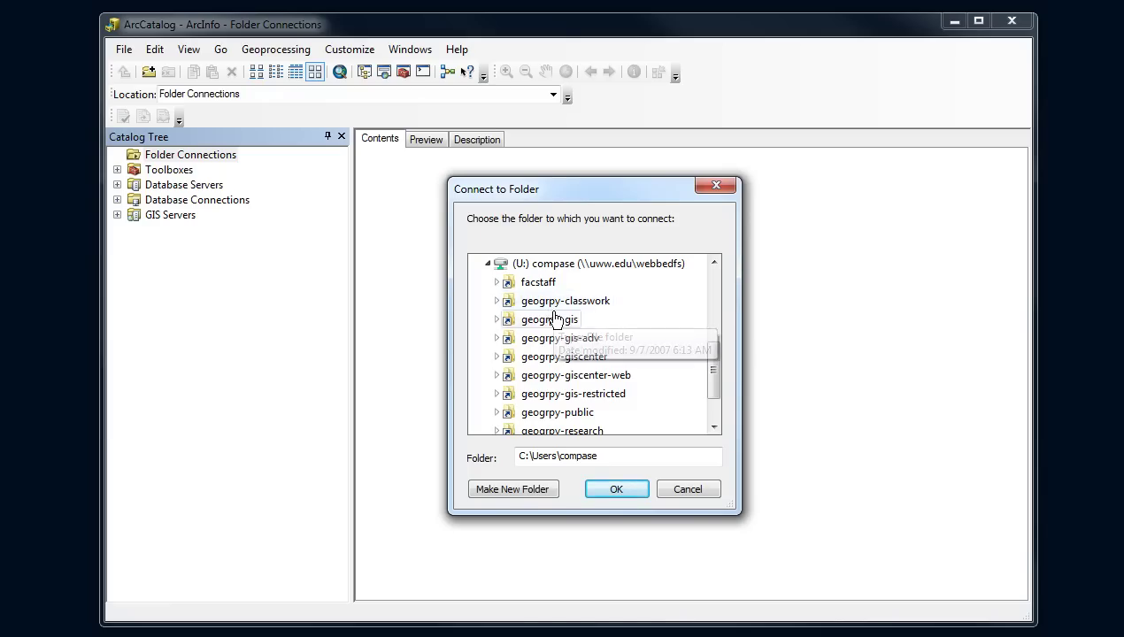
double_click(546, 324)
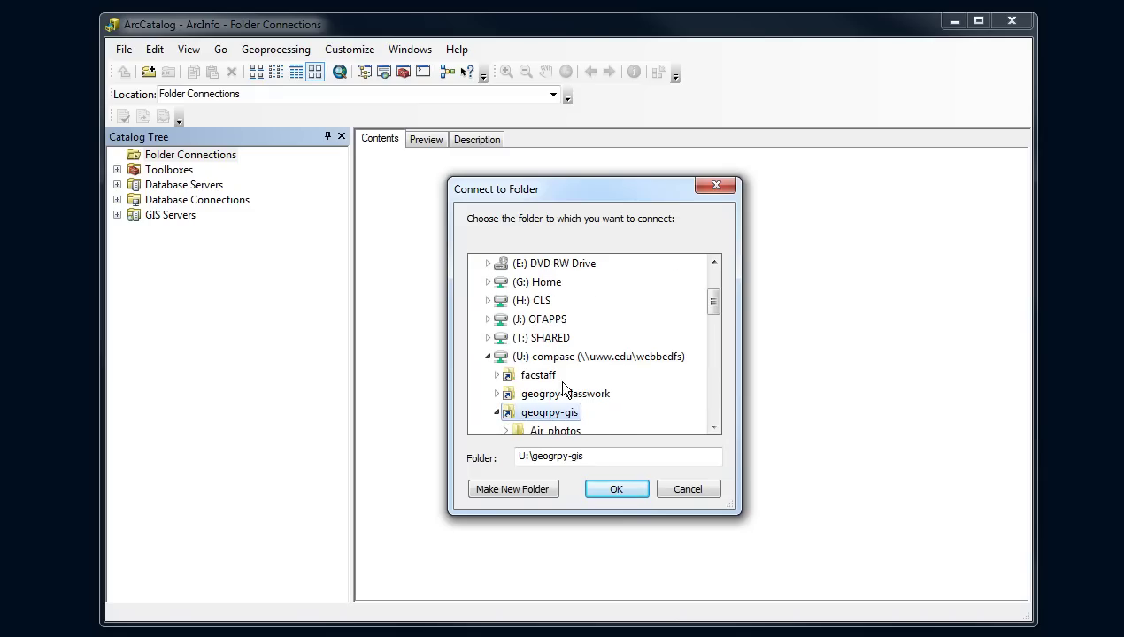
click(613, 490)
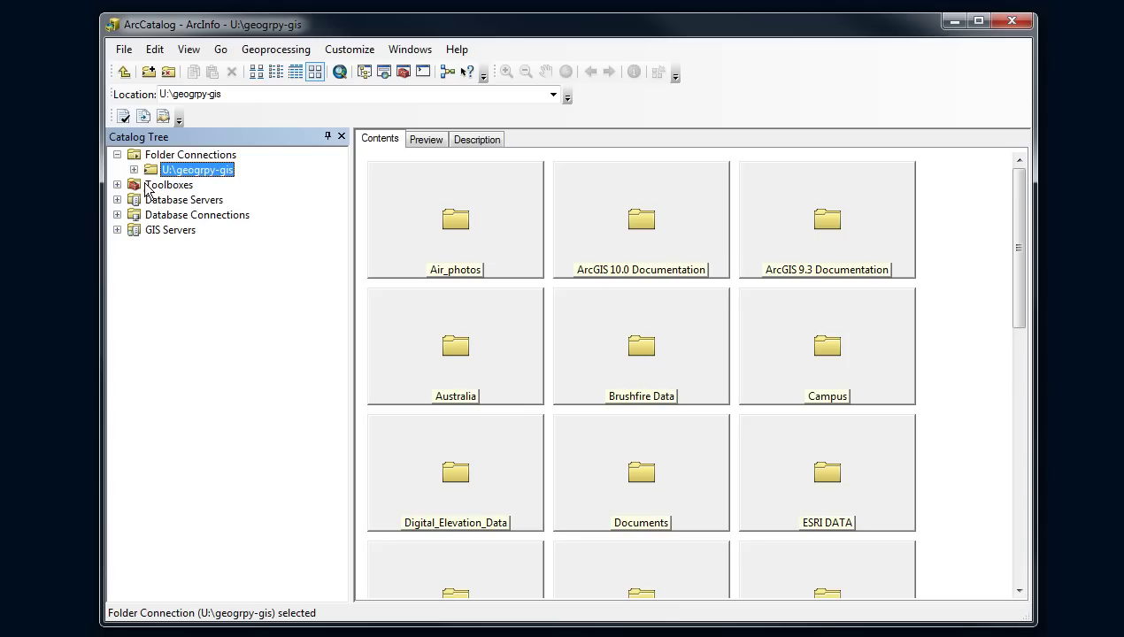
Expand U:\geogrpy-gis and browse its Air_photos, World and North_America subfolders.
click(134, 170)
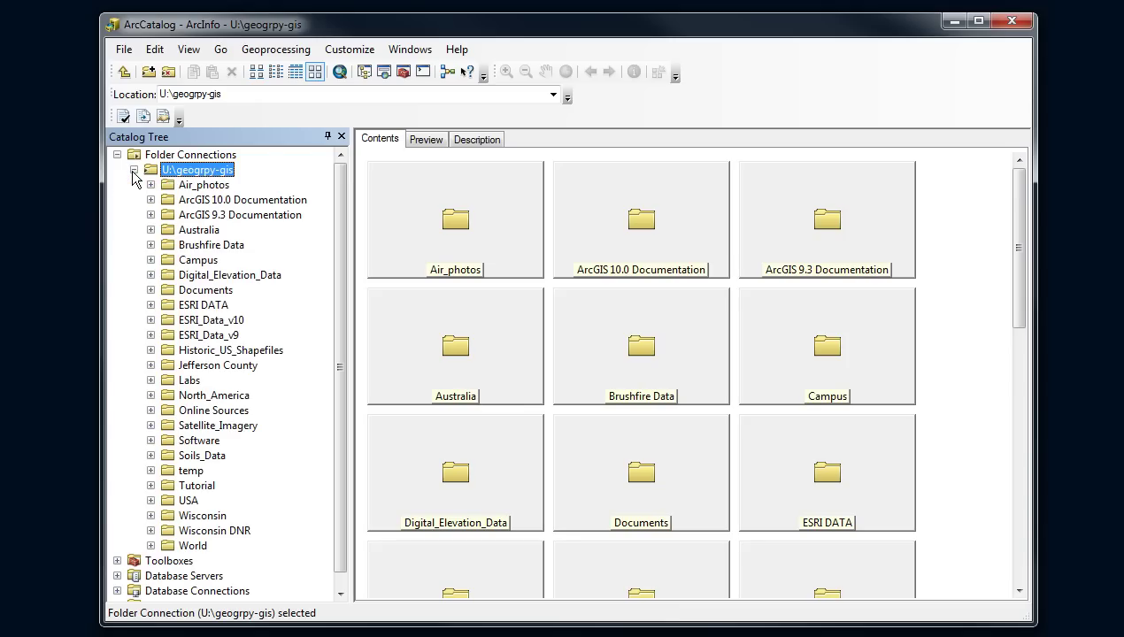
click(213, 186)
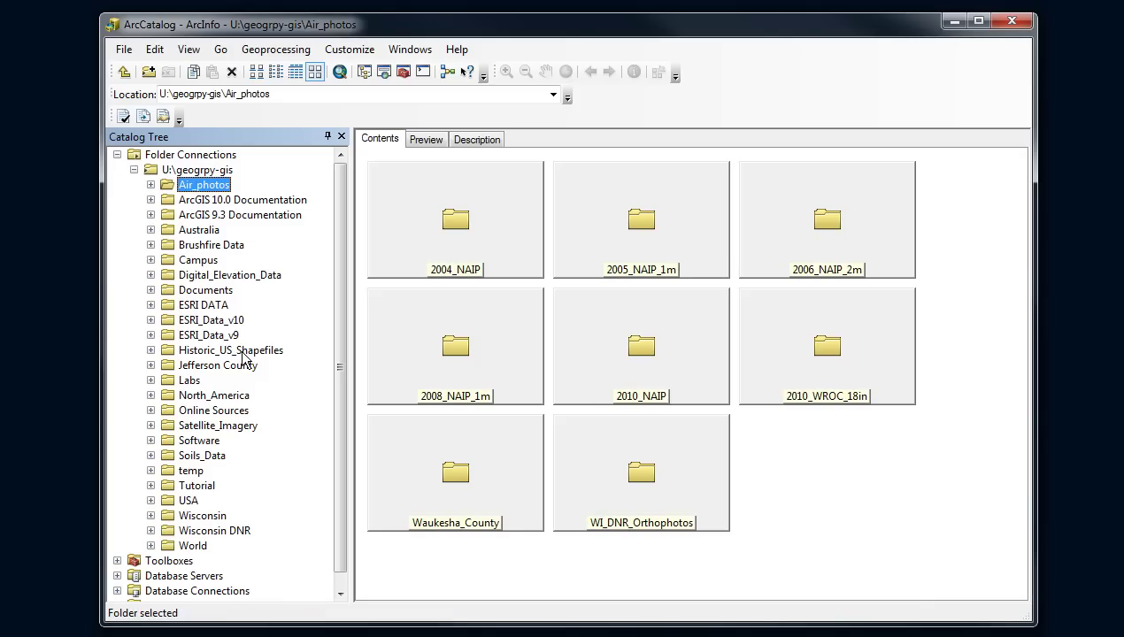
click(195, 546)
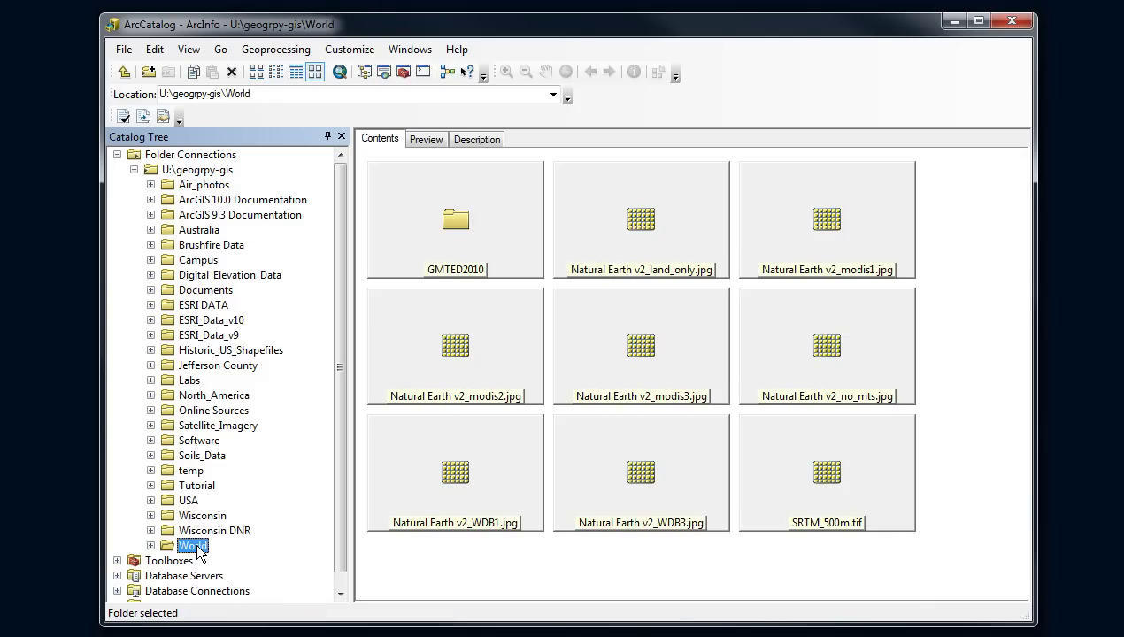
click(205, 399)
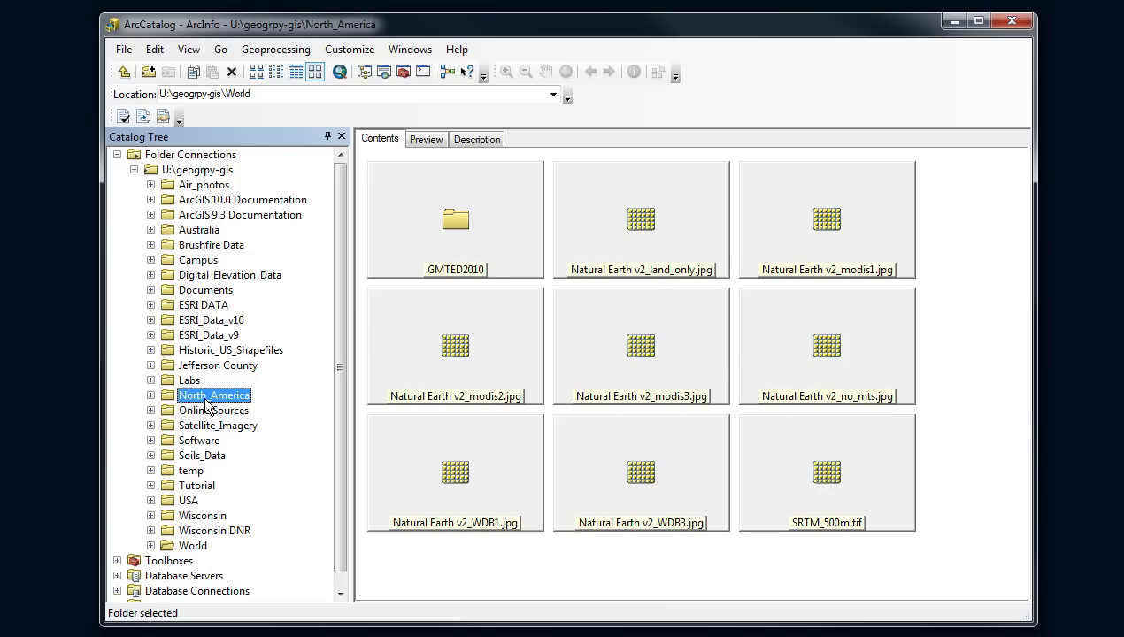
click(193, 505)
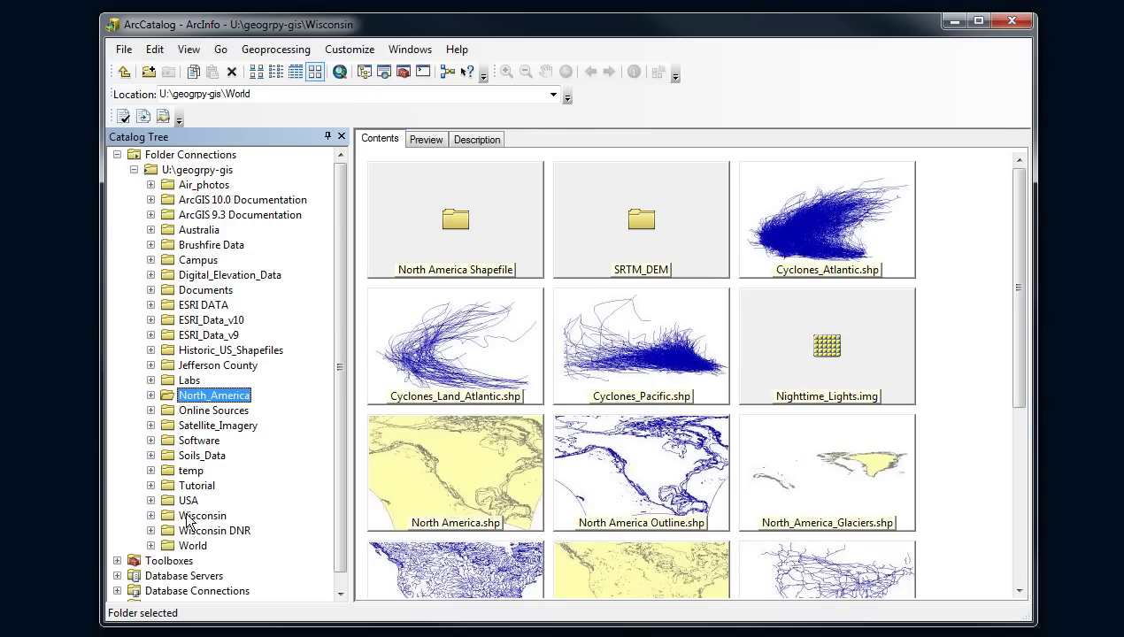
Show the Wisconsin folder as large icons and select Gauge_Stations_USGS.shp, DNR_Deer_Mgmt.shp and hillsha_dem_1.
click(187, 518)
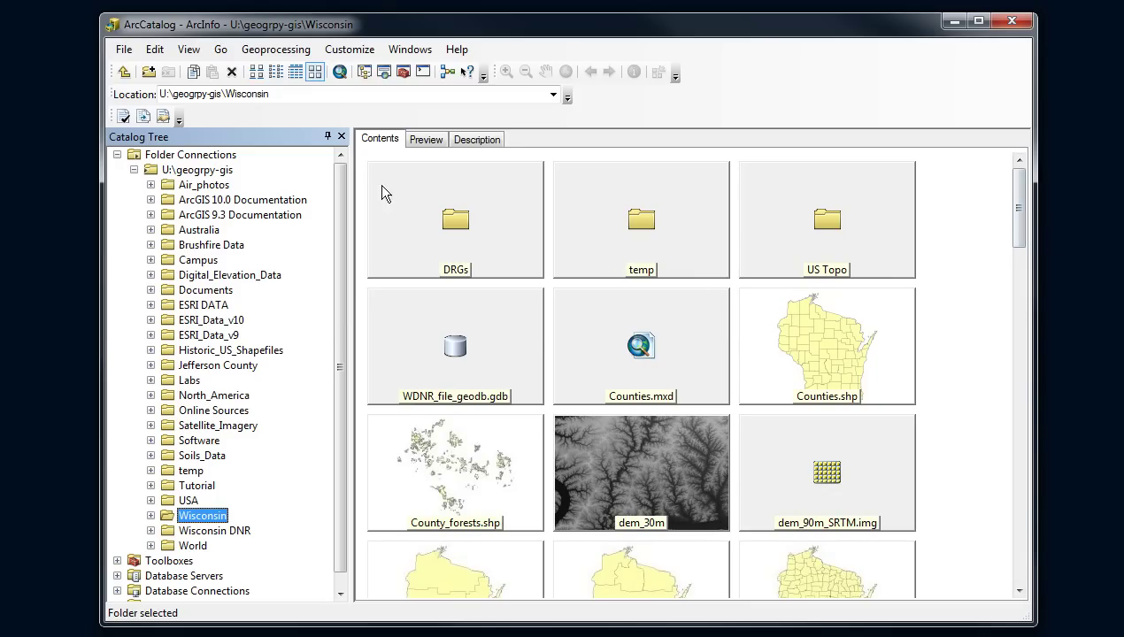
click(384, 142)
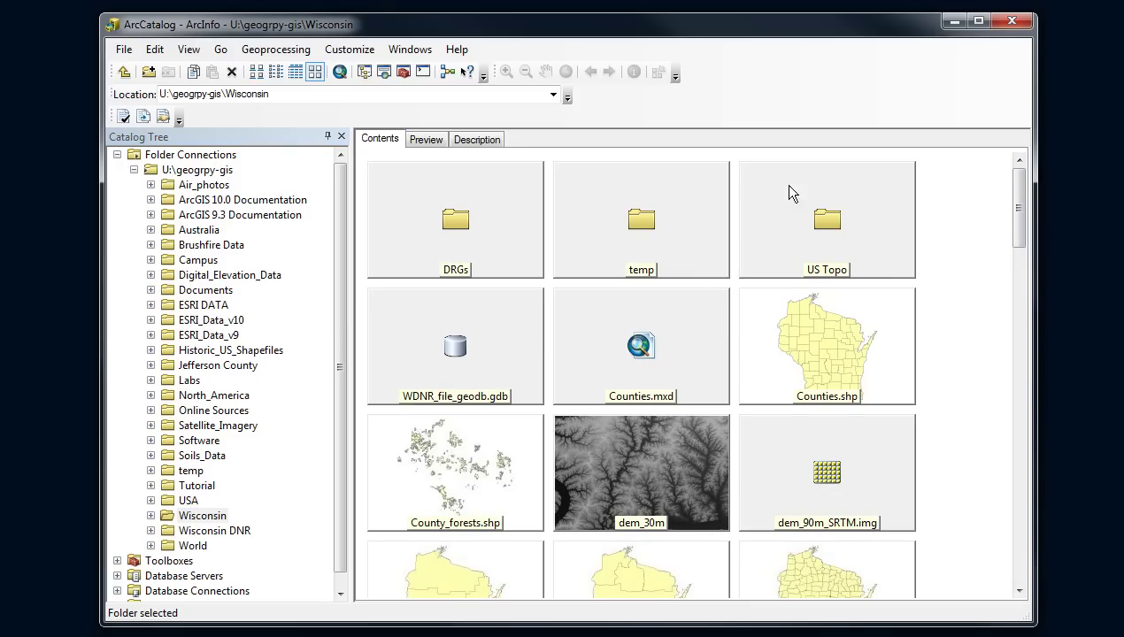
drag(1024, 204, 1023, 478)
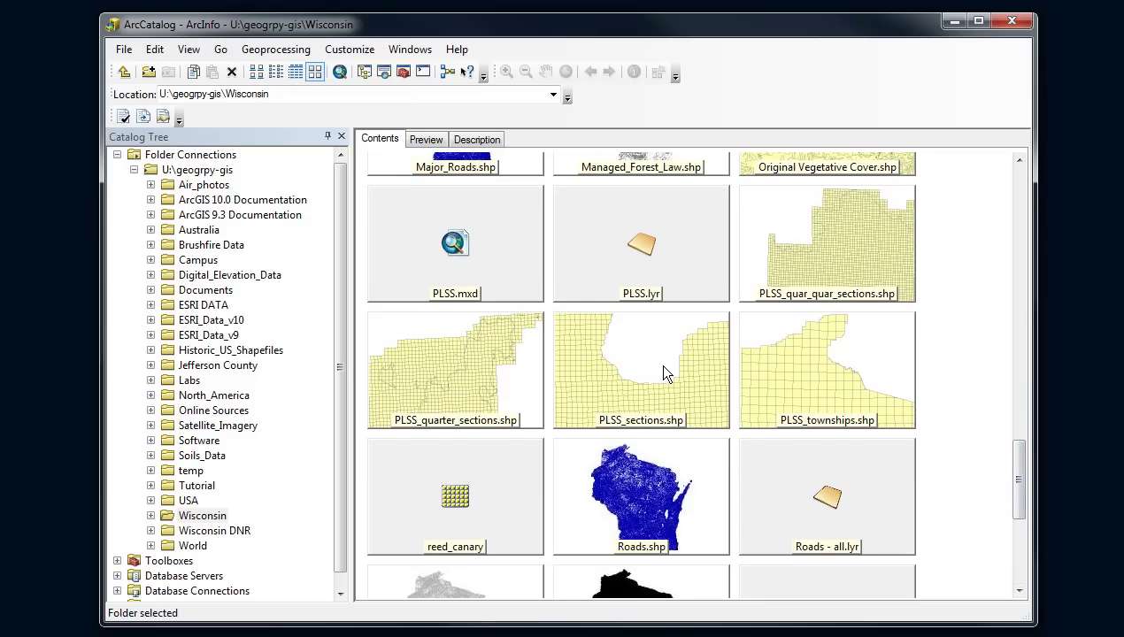
click(260, 75)
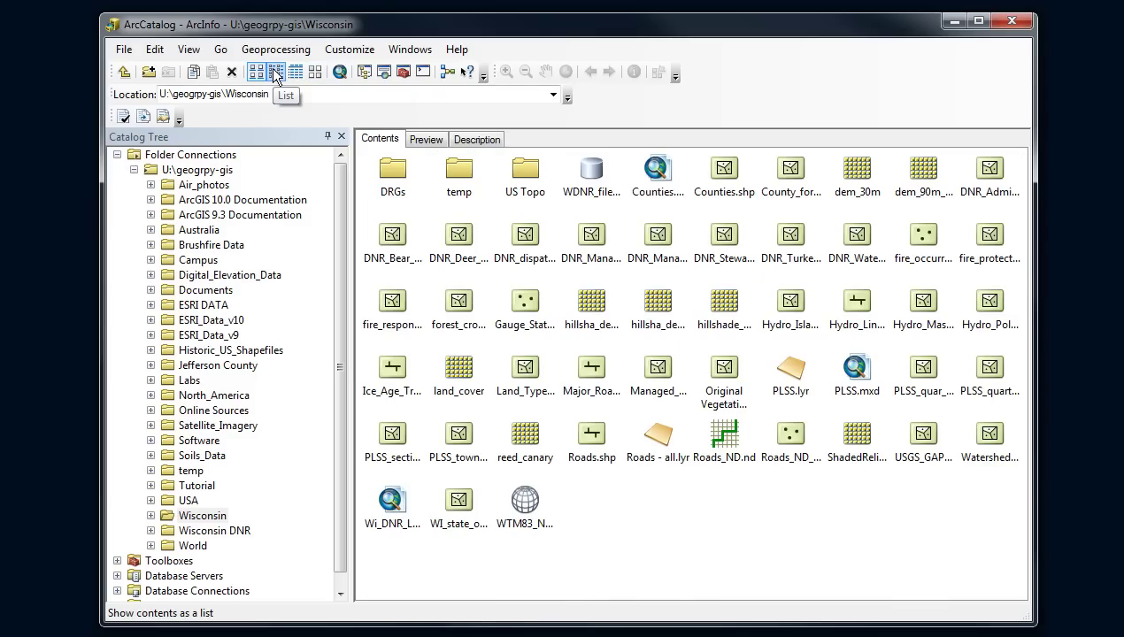
click(534, 317)
click(458, 244)
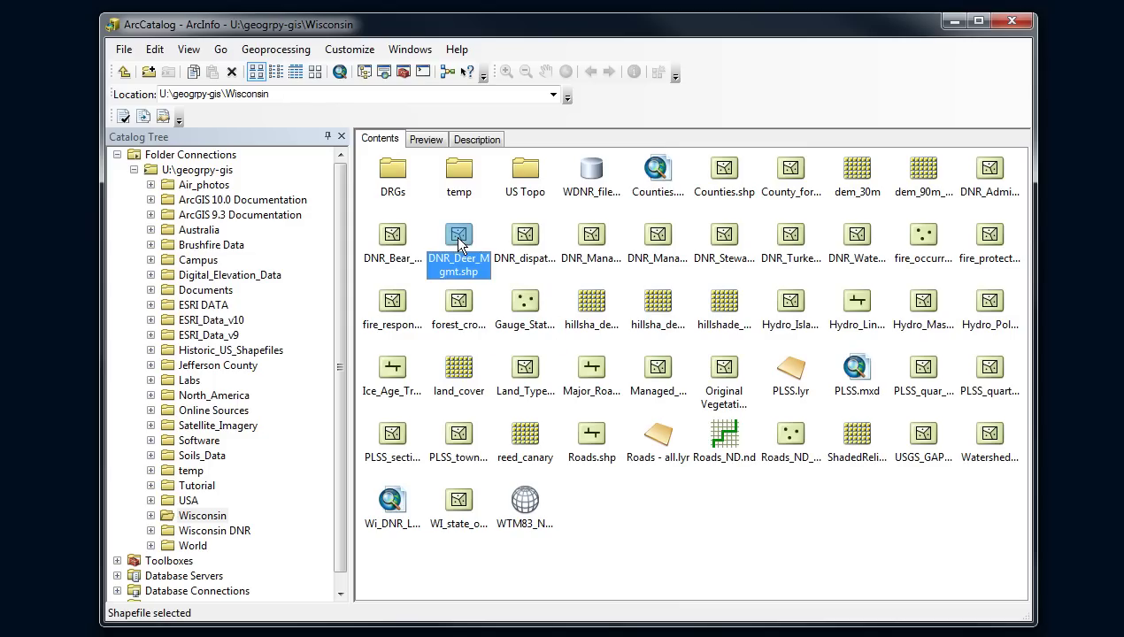
click(590, 305)
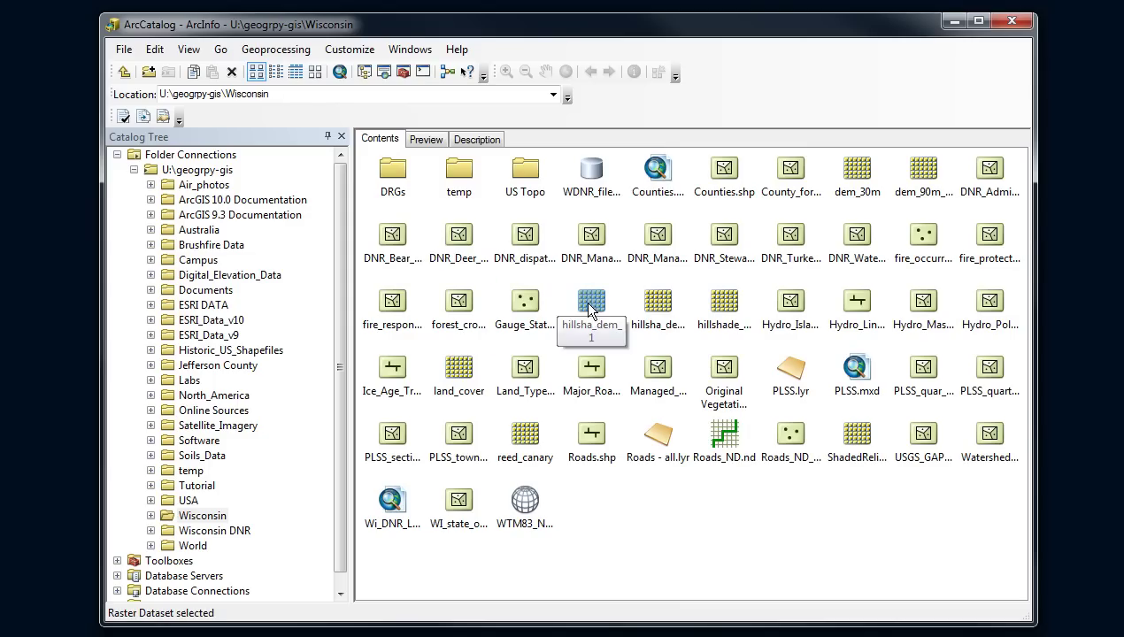
Switch the contents to List, then Details view, and select Counties.shp.
click(273, 71)
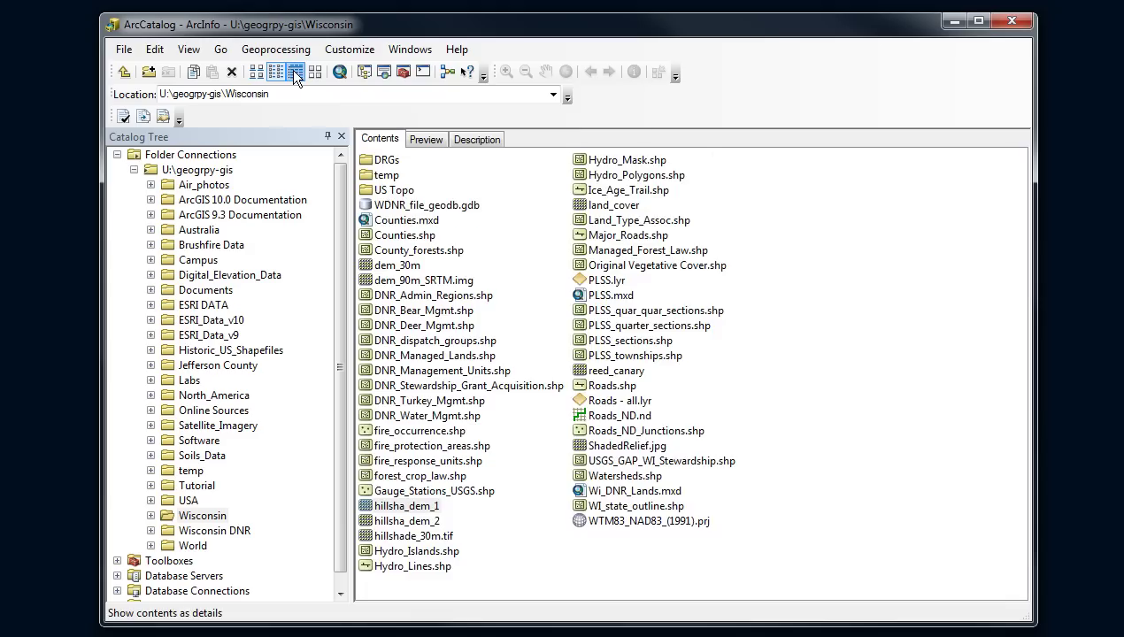
click(295, 73)
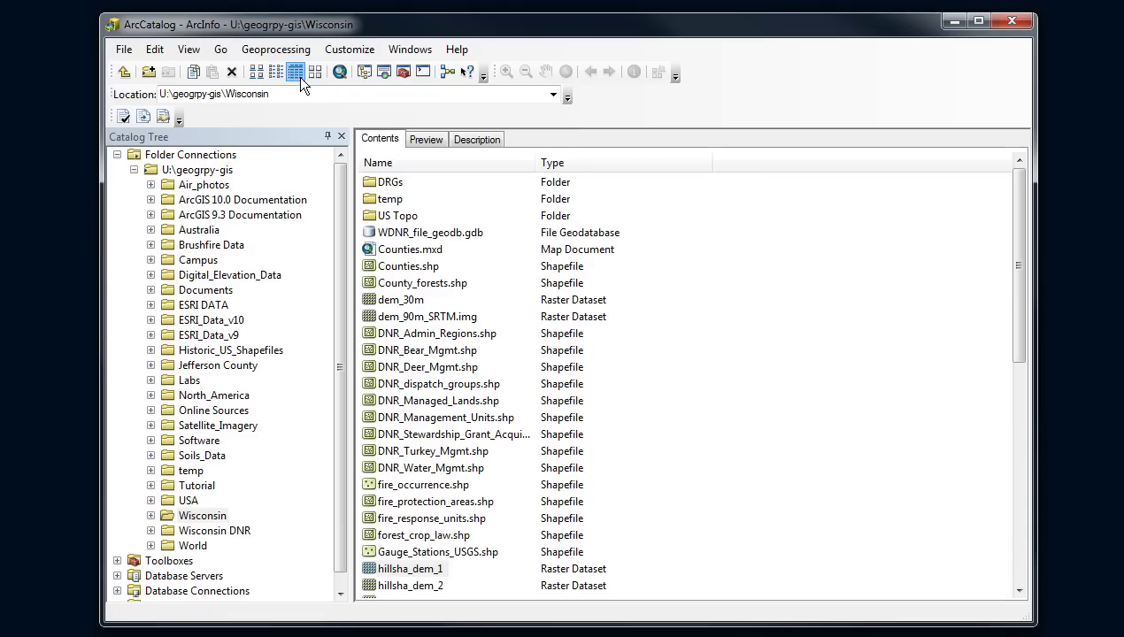
click(401, 267)
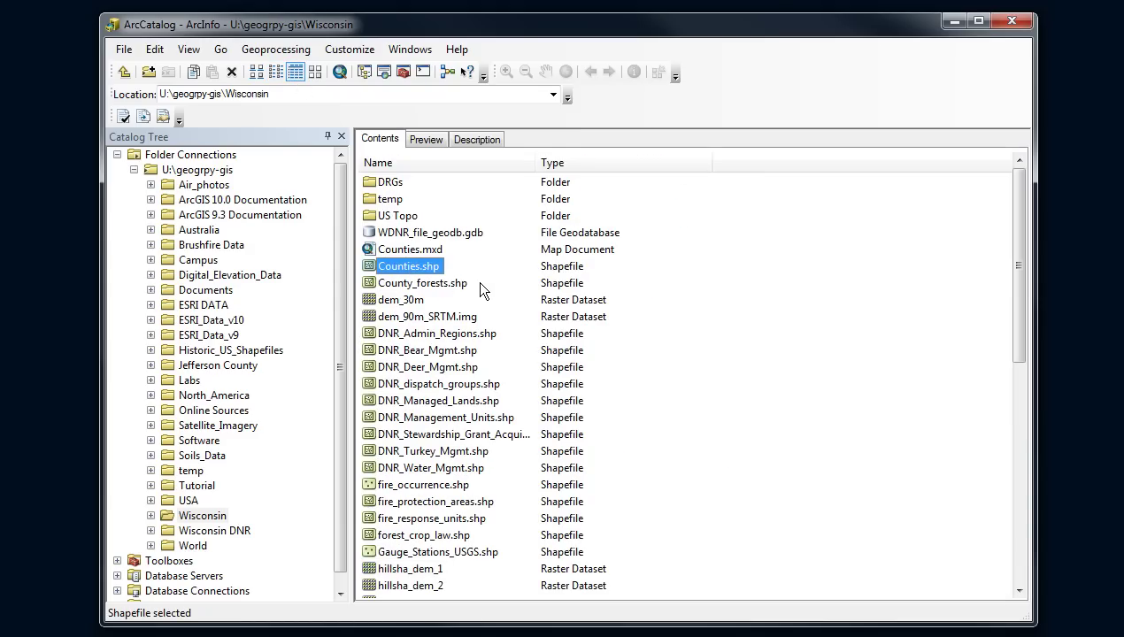
Preview Counties.shp as a Table, scroll right and select the CTY_NAME column.
click(432, 140)
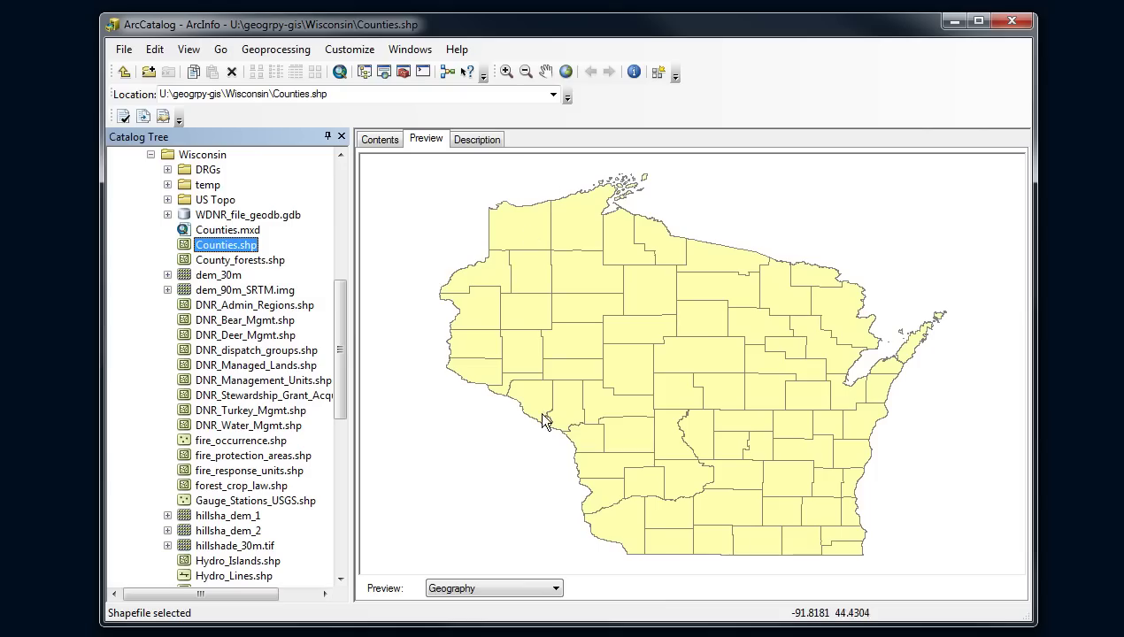
click(550, 591)
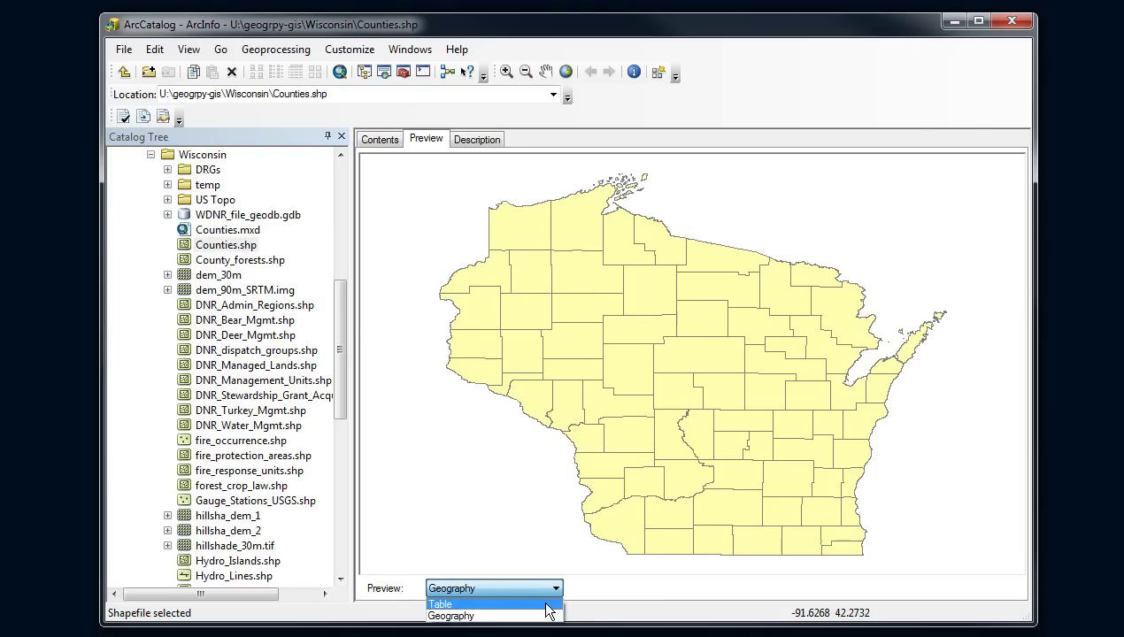
click(548, 606)
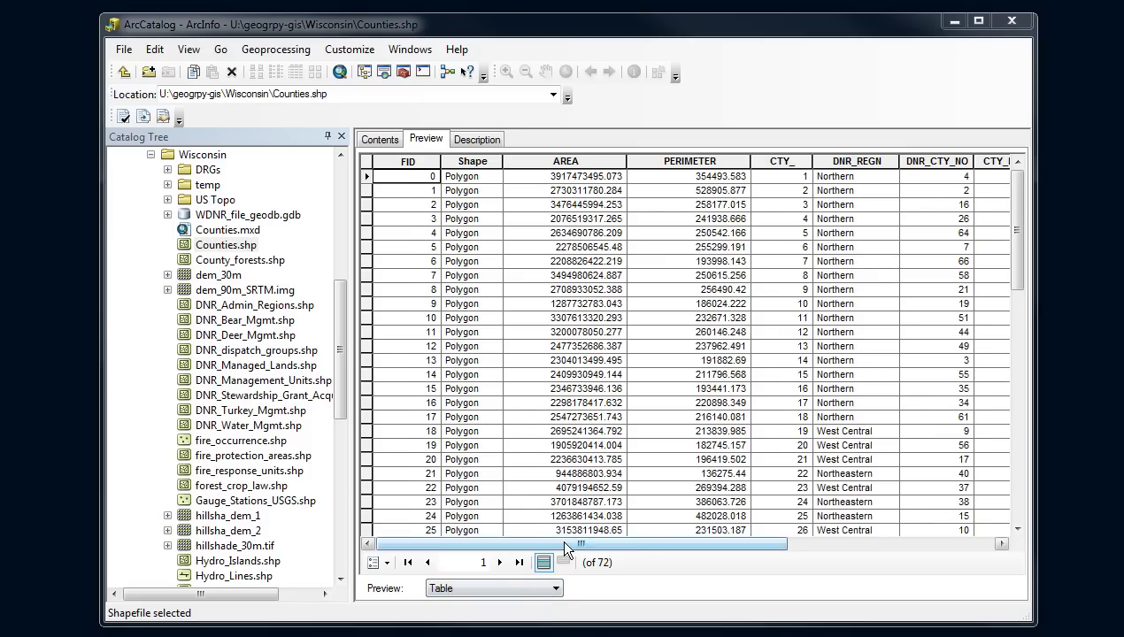
drag(559, 537, 794, 554)
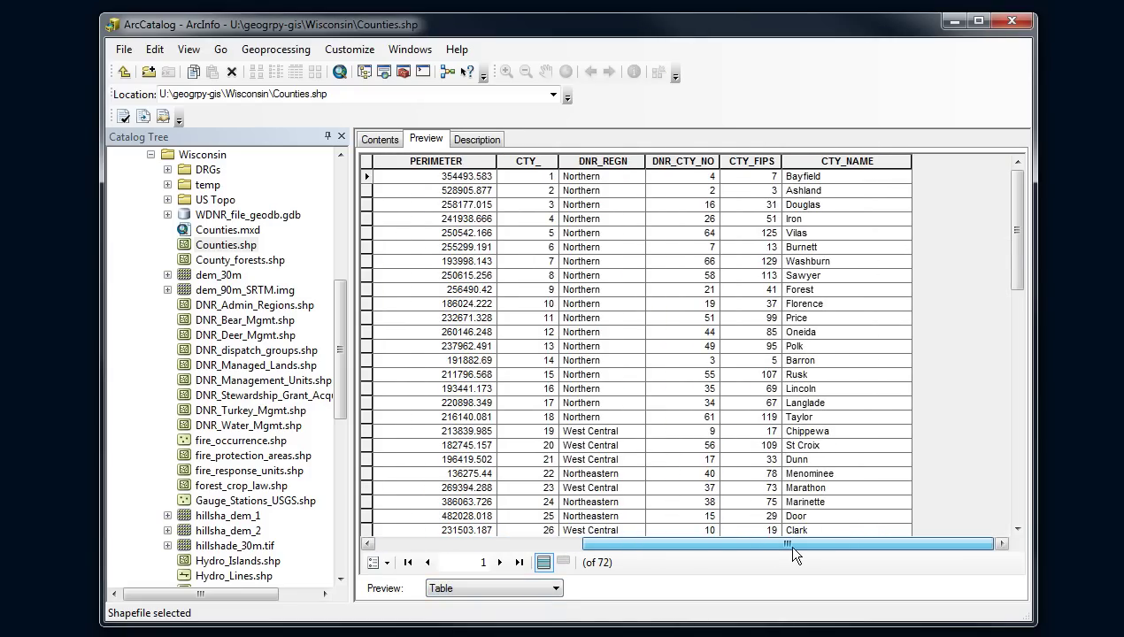
click(882, 163)
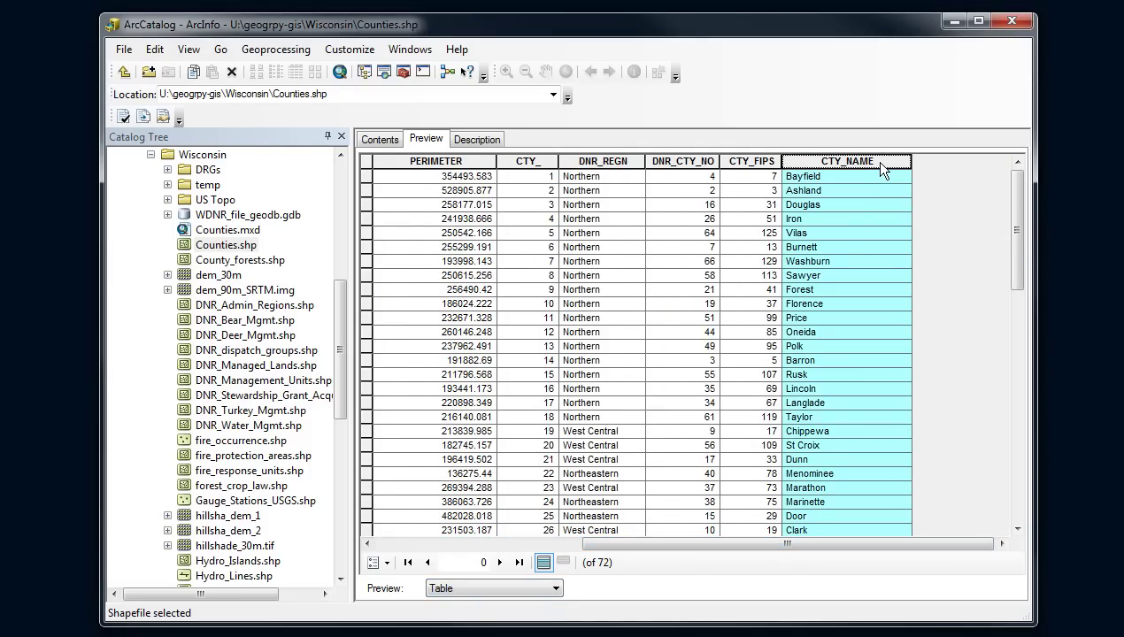